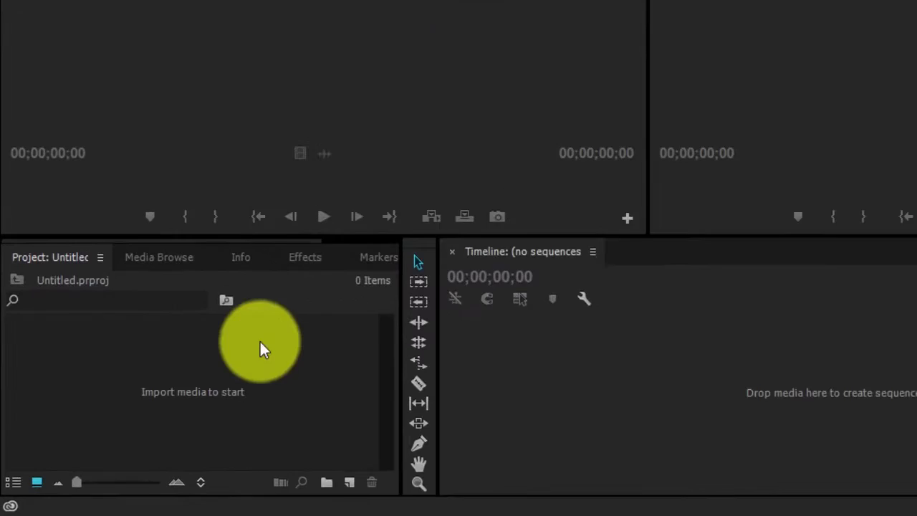
Check the Media Browser, then return to the empty Project bin.
left_click(349, 257)
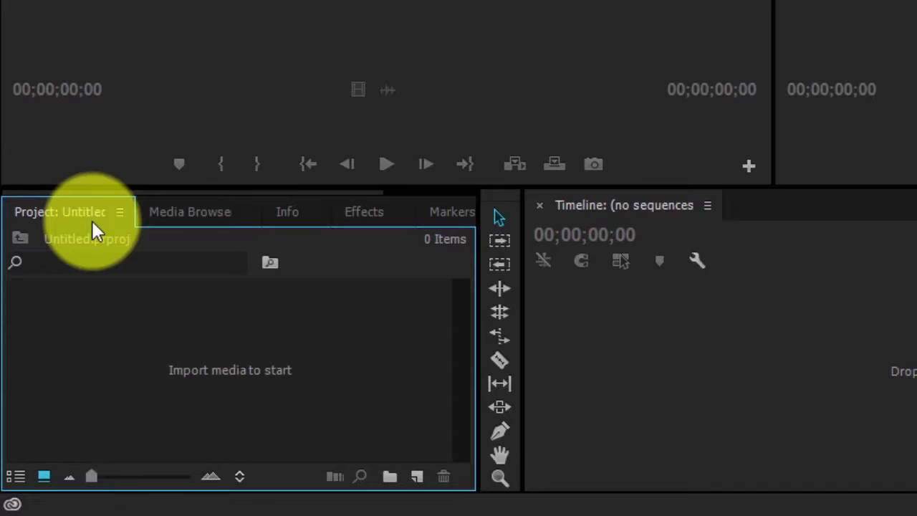
left_click(188, 212)
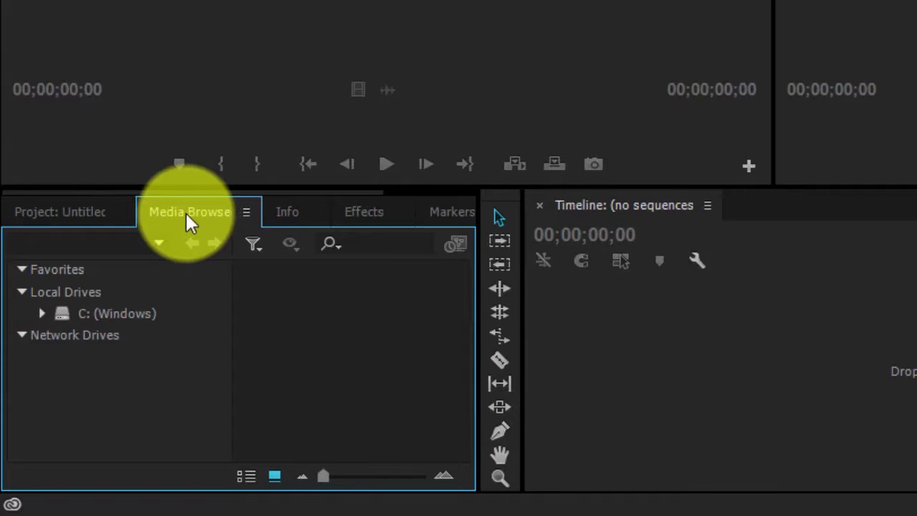
left_click(92, 223)
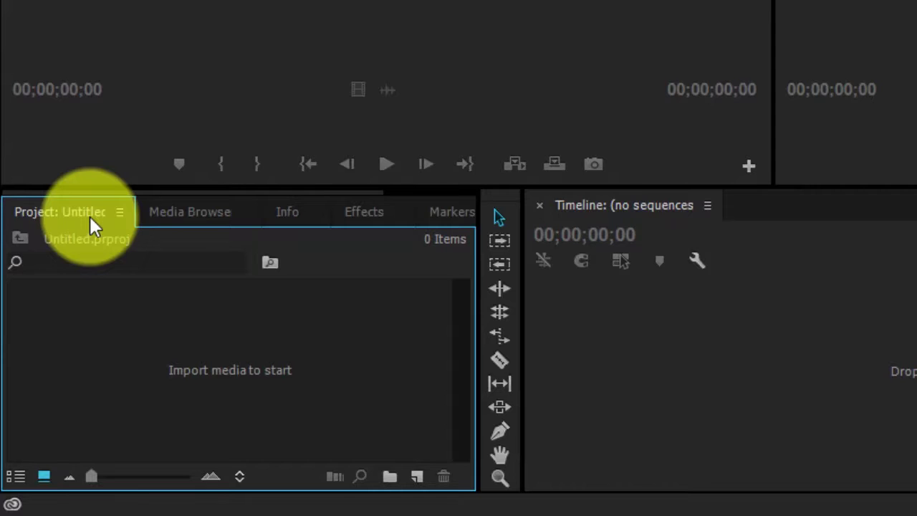
Import clips Swan Family 1 through 7 into the project bin.
double_click(252, 335)
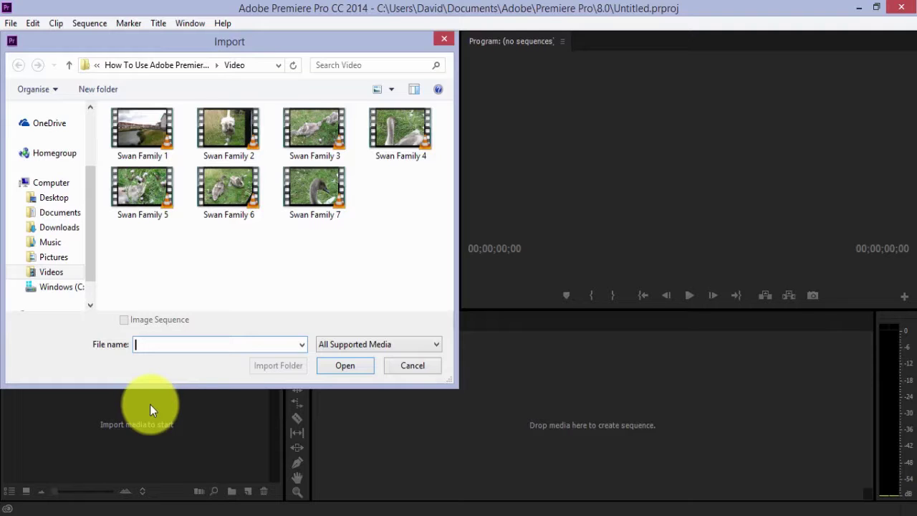
left_click(324, 196)
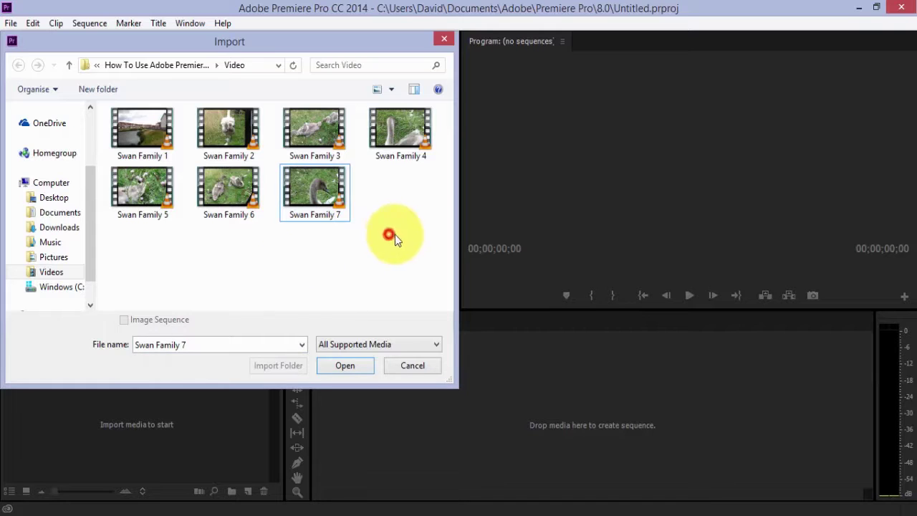
left_click_drag(418, 228, 144, 139)
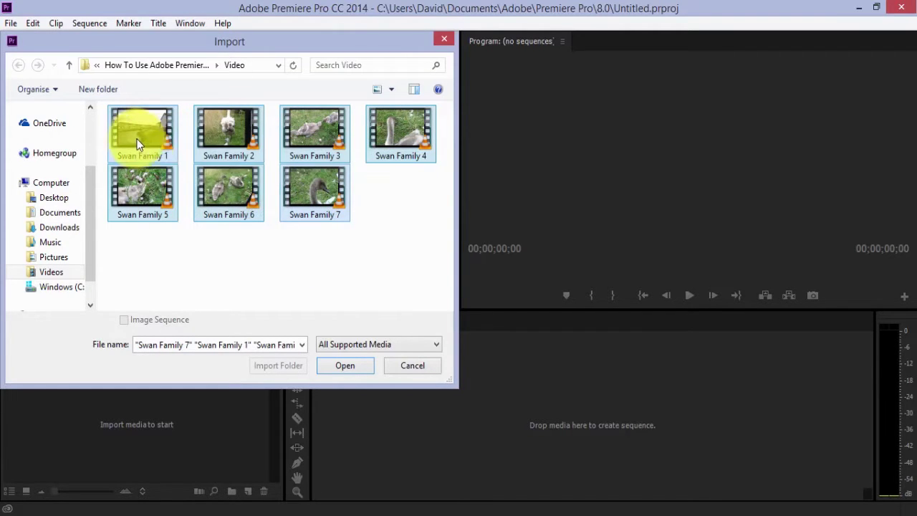
left_click(346, 366)
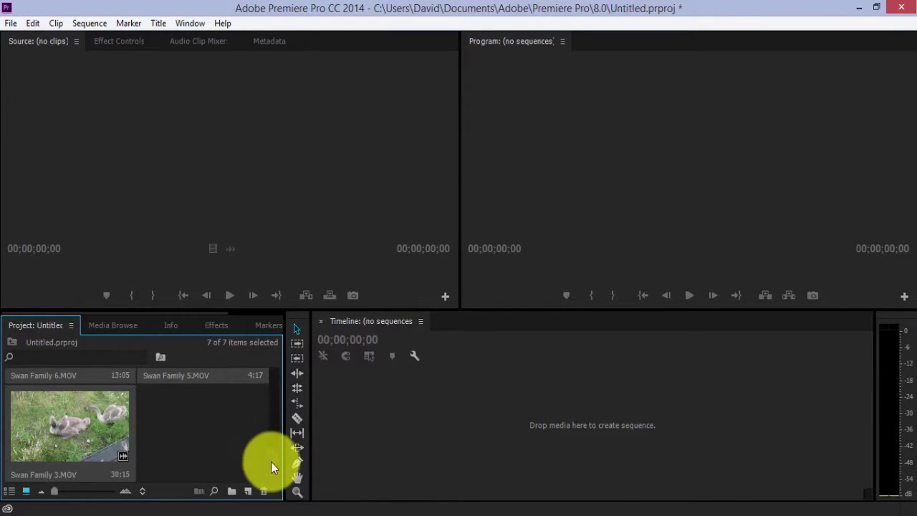
scroll(272, 462, "up", 1)
scroll(274, 459, "up", 5)
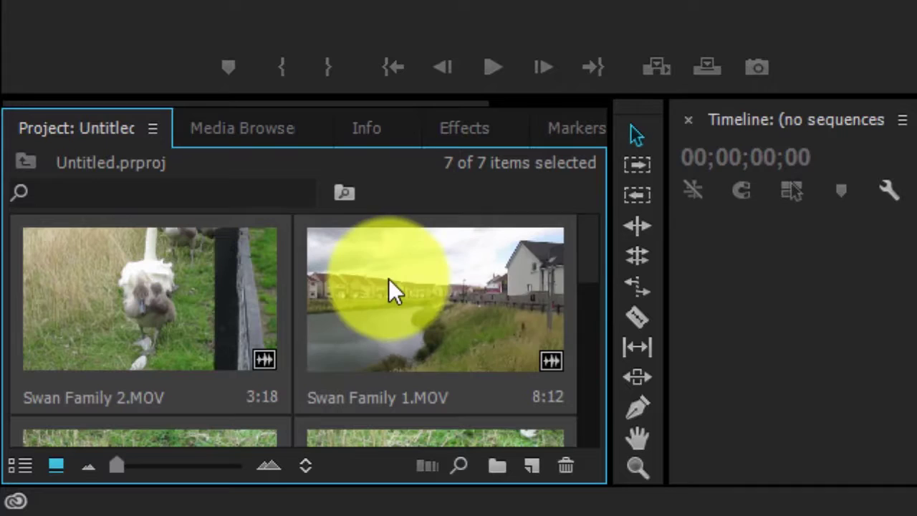
left_click_drag(586, 249, 585, 320)
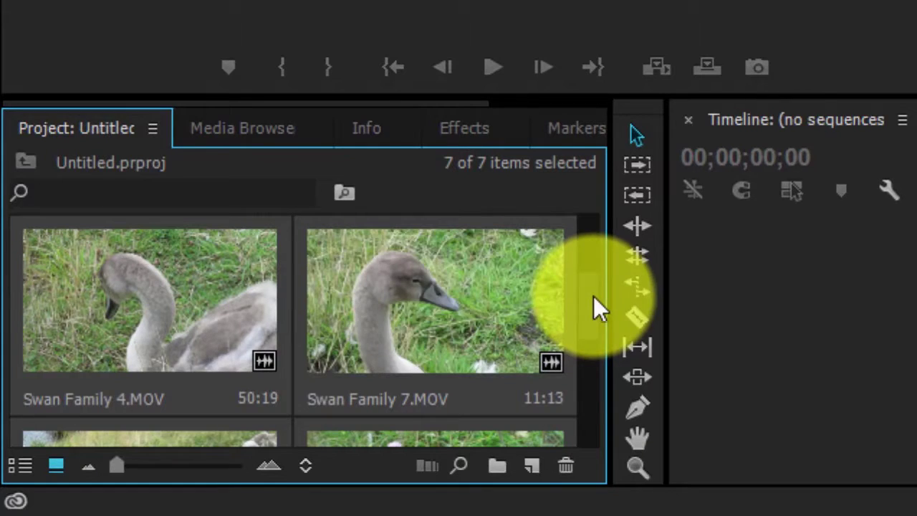
left_click_drag(592, 296, 588, 425)
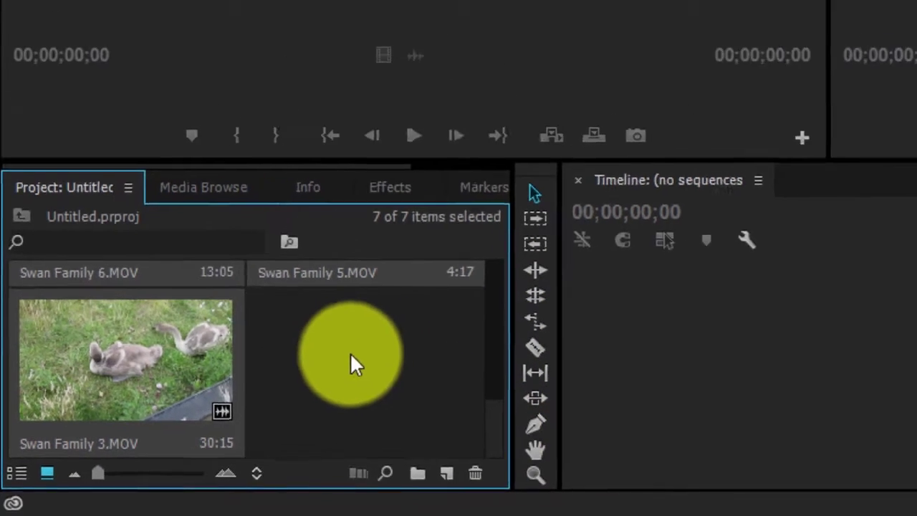
Import the Ian Fever - Insane MP3 from the tutorial's Music folder.
double_click(418, 326)
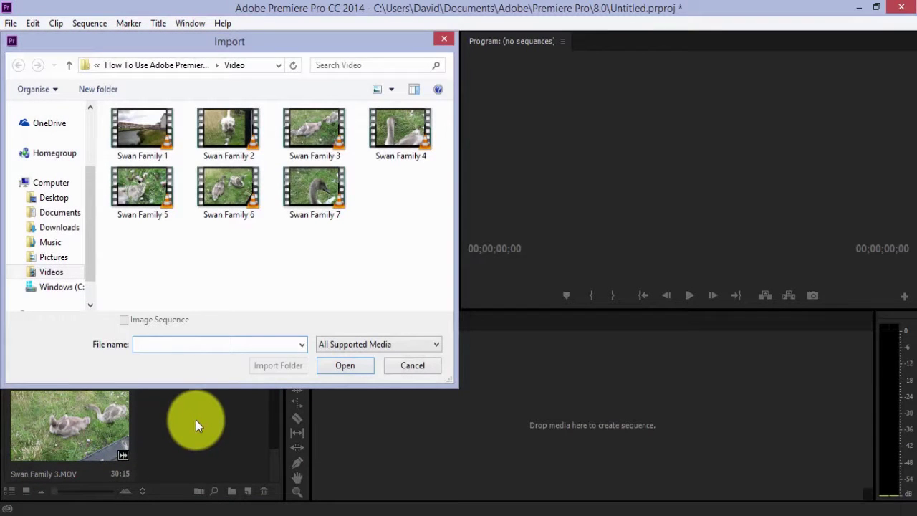
left_click(195, 64)
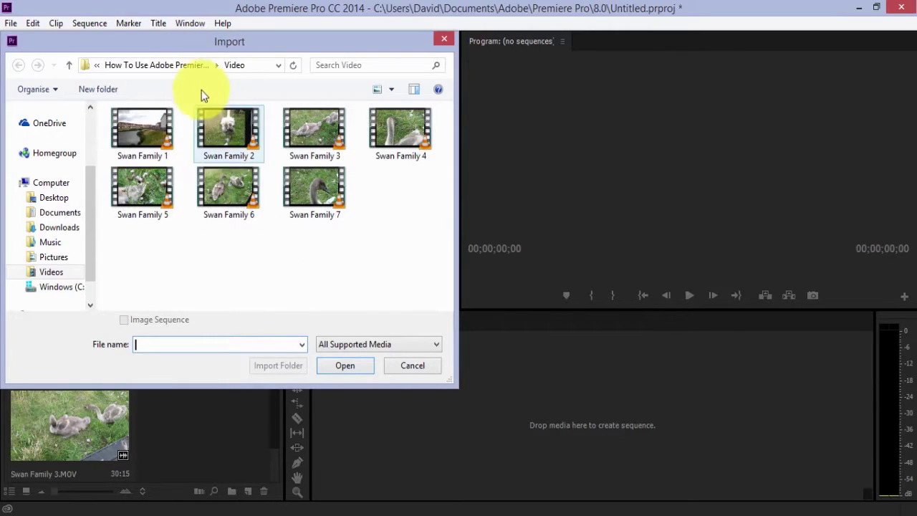
left_click(174, 65)
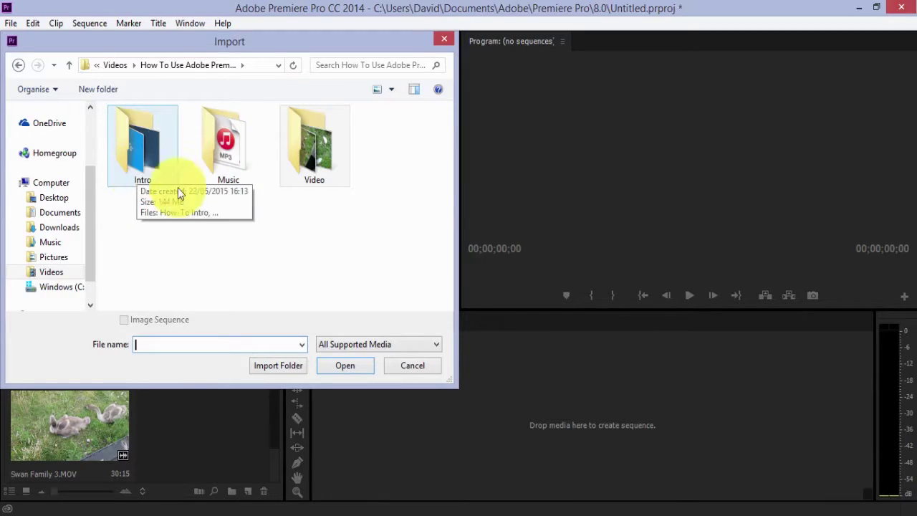
left_click(240, 151)
double_click(240, 151)
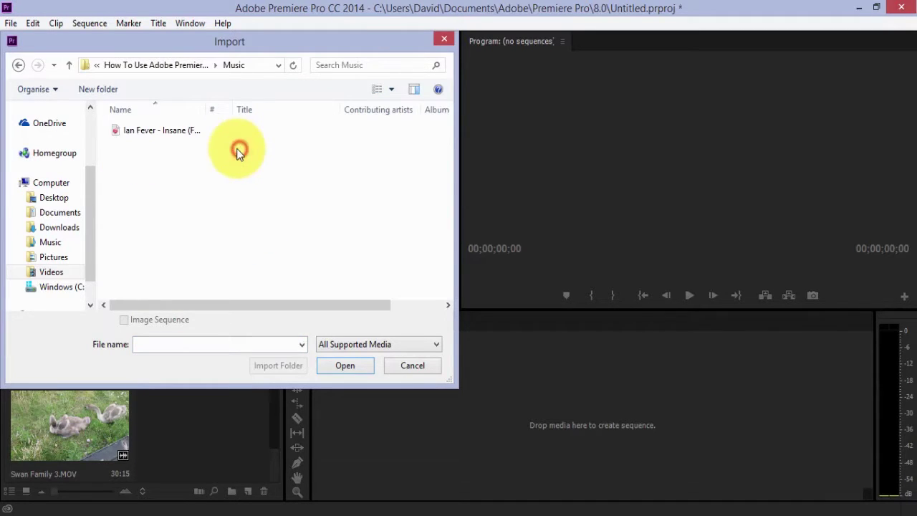
left_click(110, 132)
left_click(342, 365)
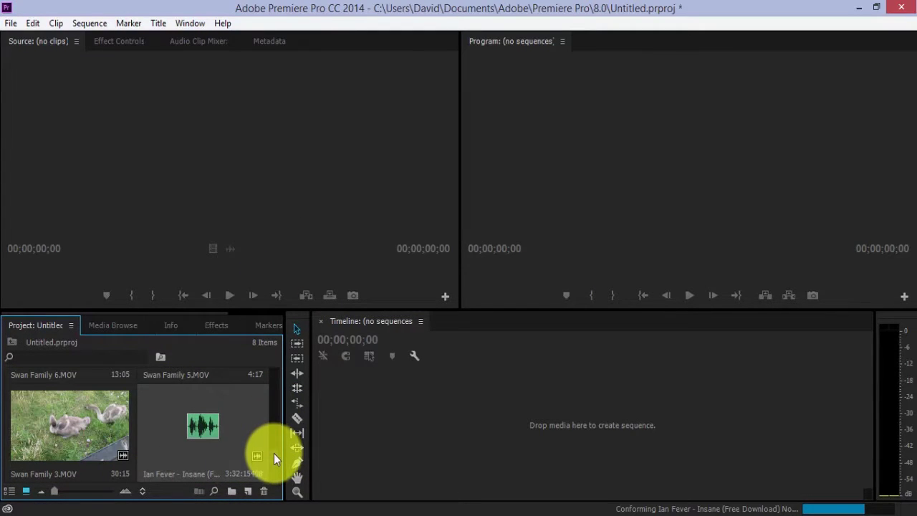
left_click(274, 453)
left_click_drag(278, 432, 275, 483)
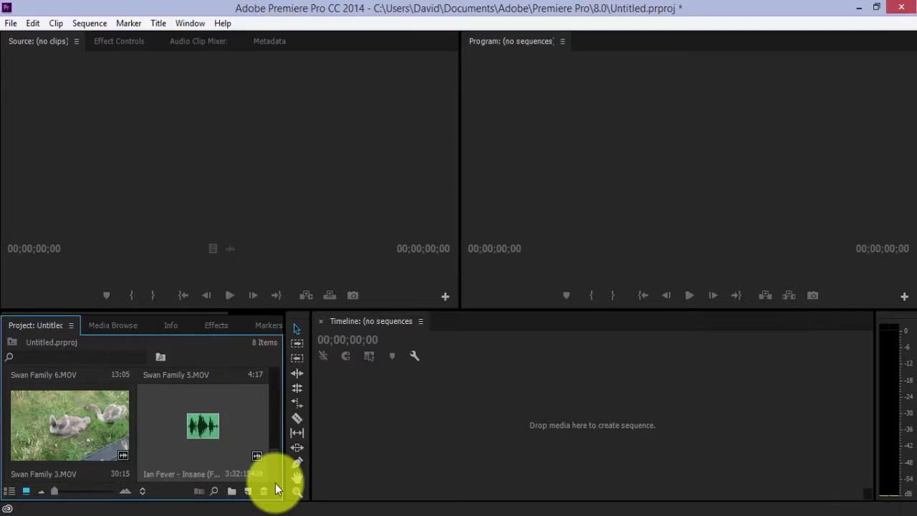
Import How-To Intro.mp4 and the Maxim Records logo reveal clip from the Intro folder.
double_click(135, 479)
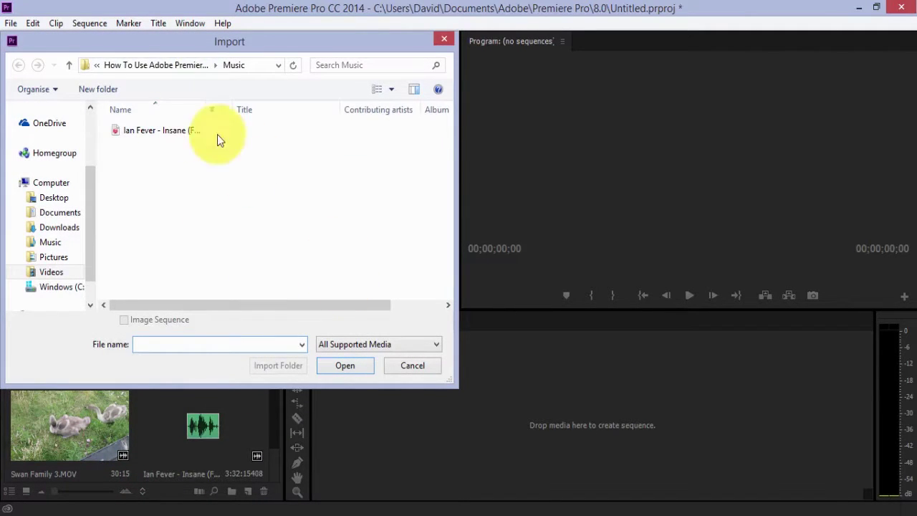
left_click(158, 66)
double_click(156, 147)
left_click(148, 172)
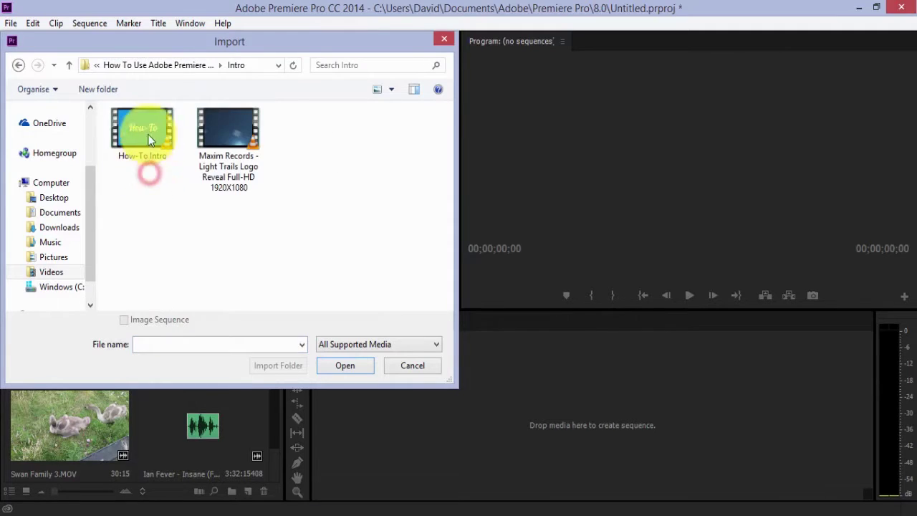
left_click_drag(249, 246, 131, 120)
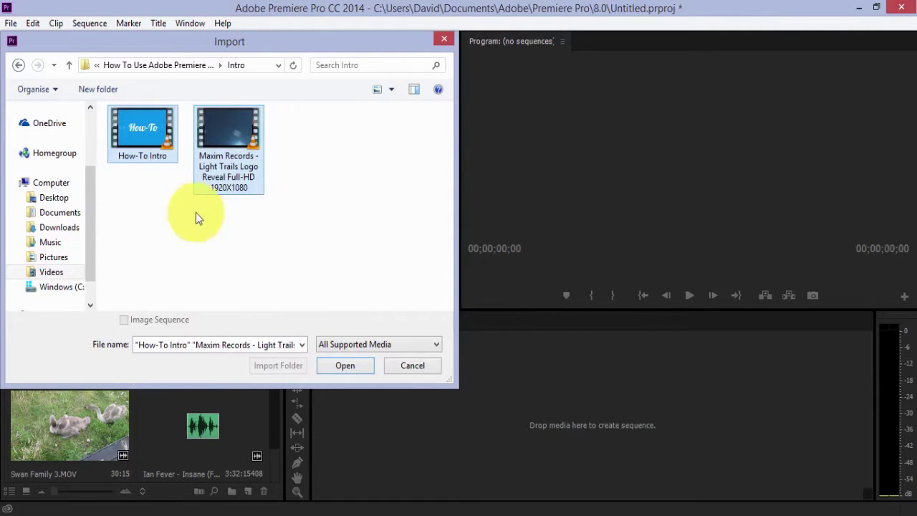
left_click(350, 372)
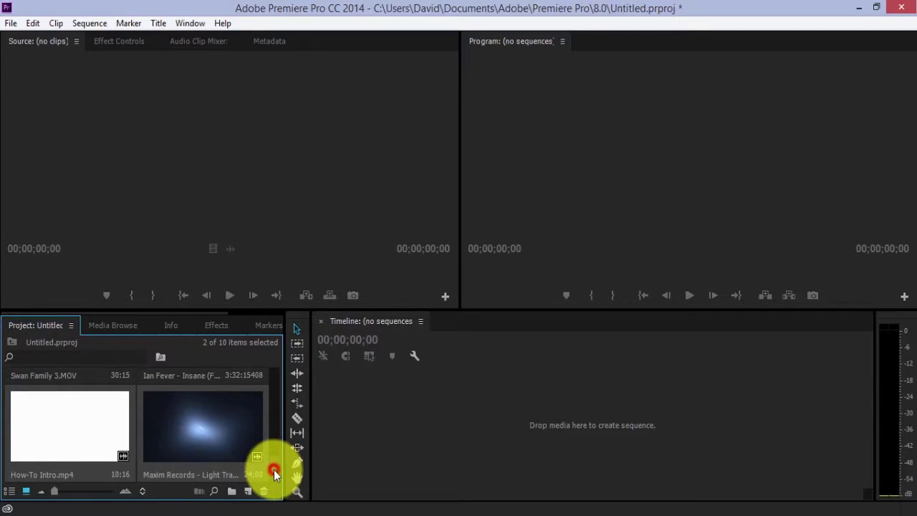
Adjust the Project panel and scroll to show the newly imported clips.
left_click_drag(275, 471, 272, 491)
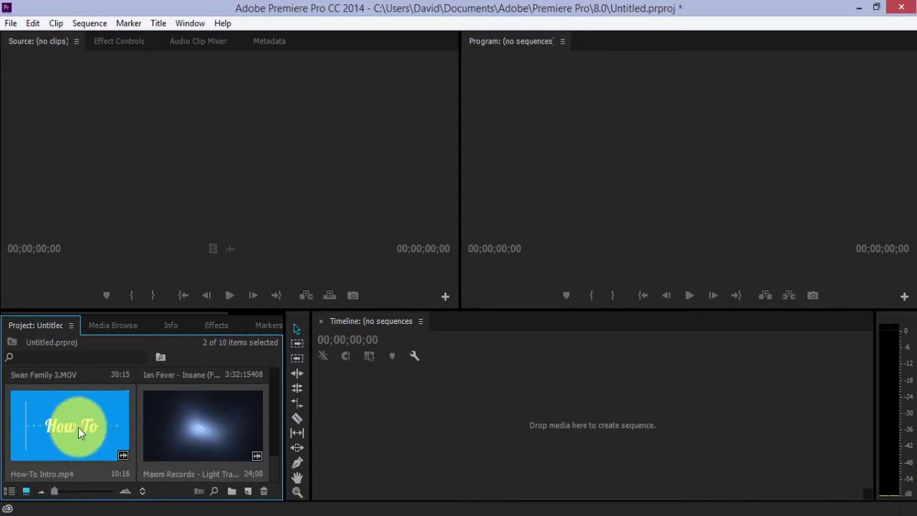
left_click_drag(279, 466, 280, 373)
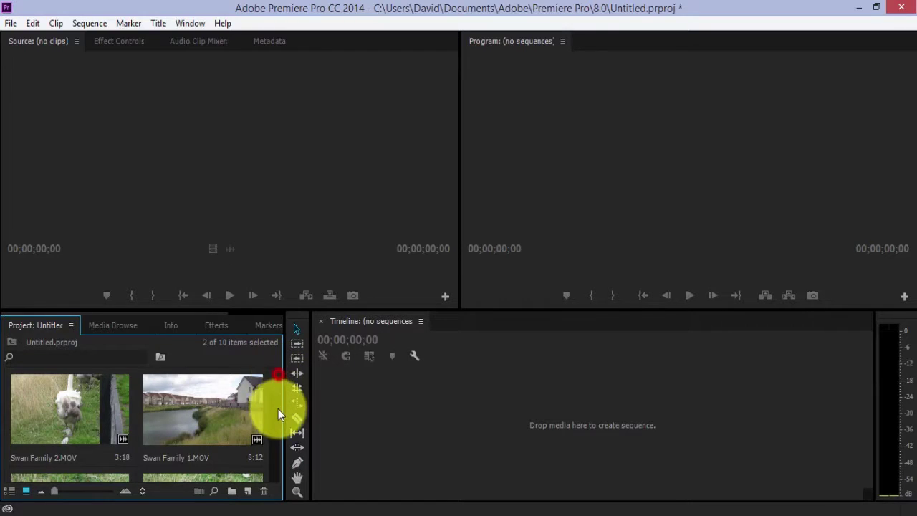
scroll(278, 406, "down", 2)
left_click_drag(275, 420, 264, 478)
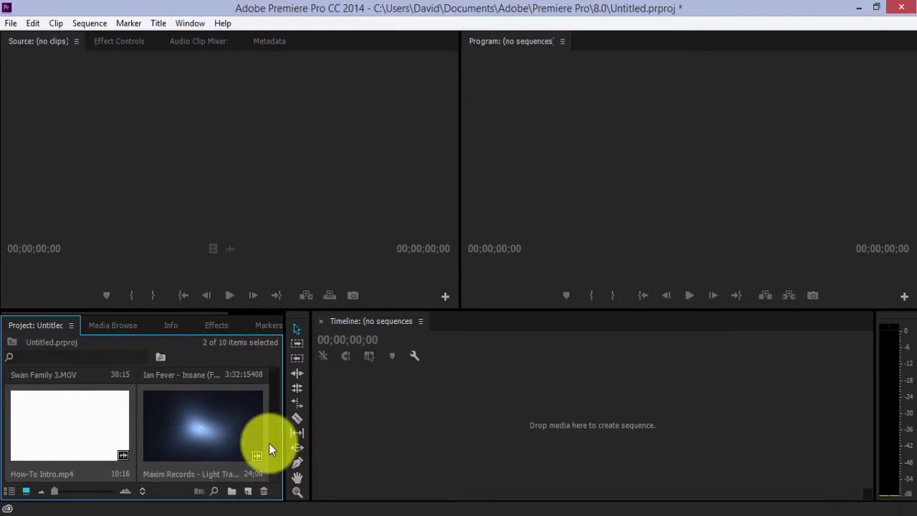
double_click(266, 447)
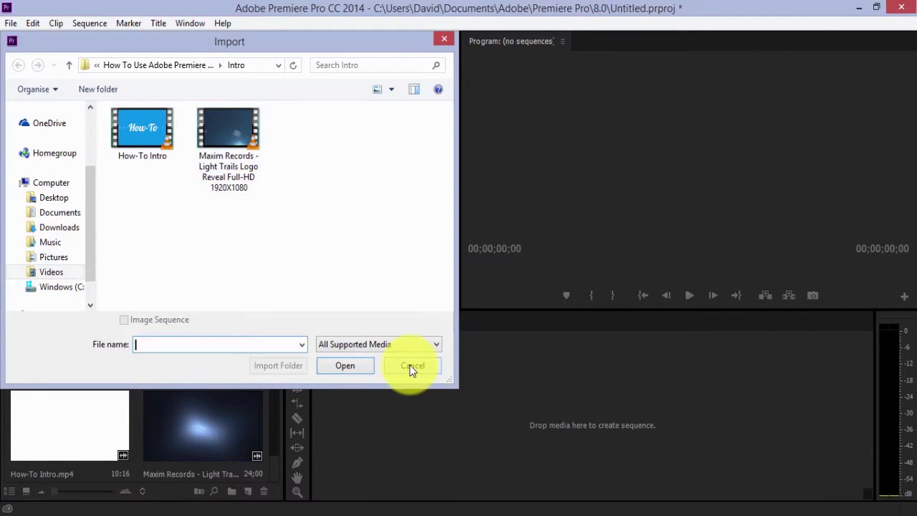
left_click(237, 145)
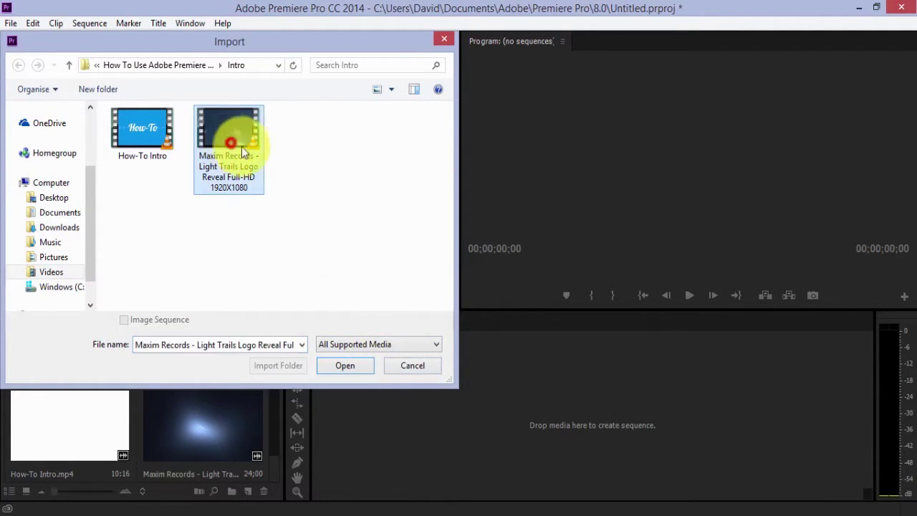
left_click(401, 365)
left_click_drag(278, 460, 277, 349)
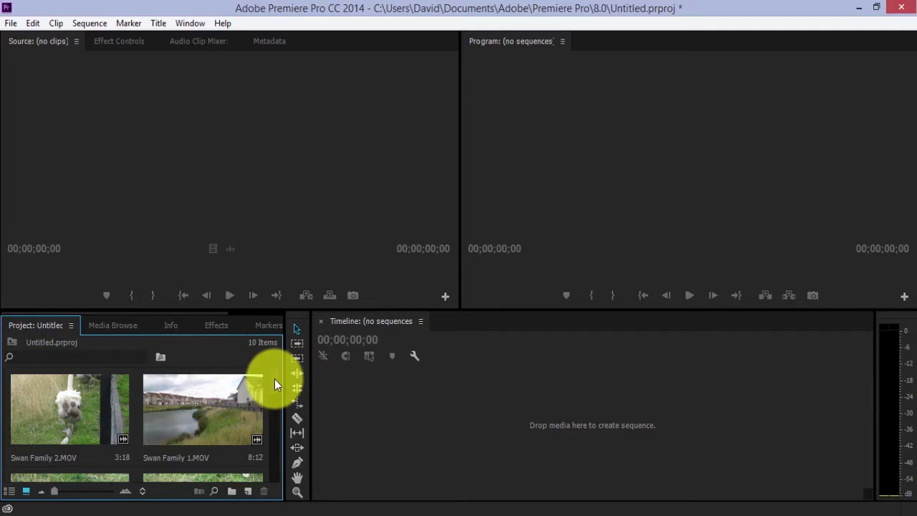
left_click(275, 379)
left_click_drag(275, 379, 277, 365)
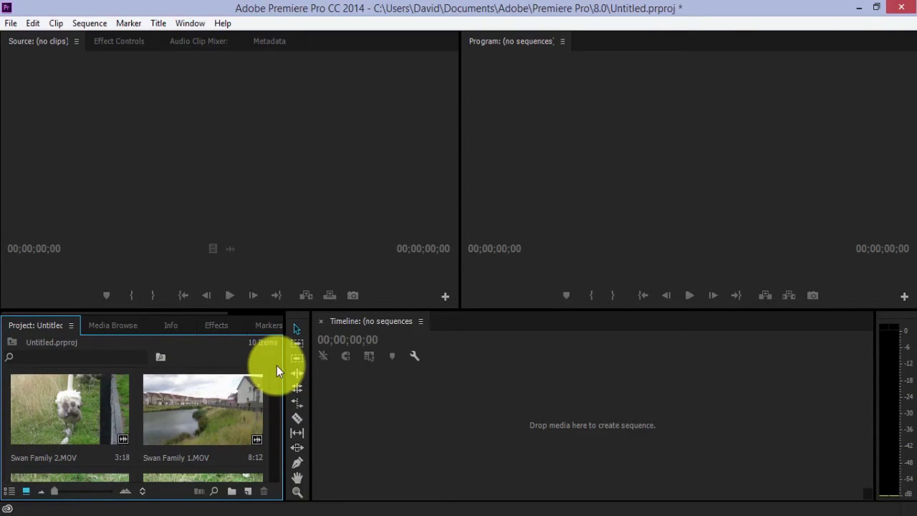